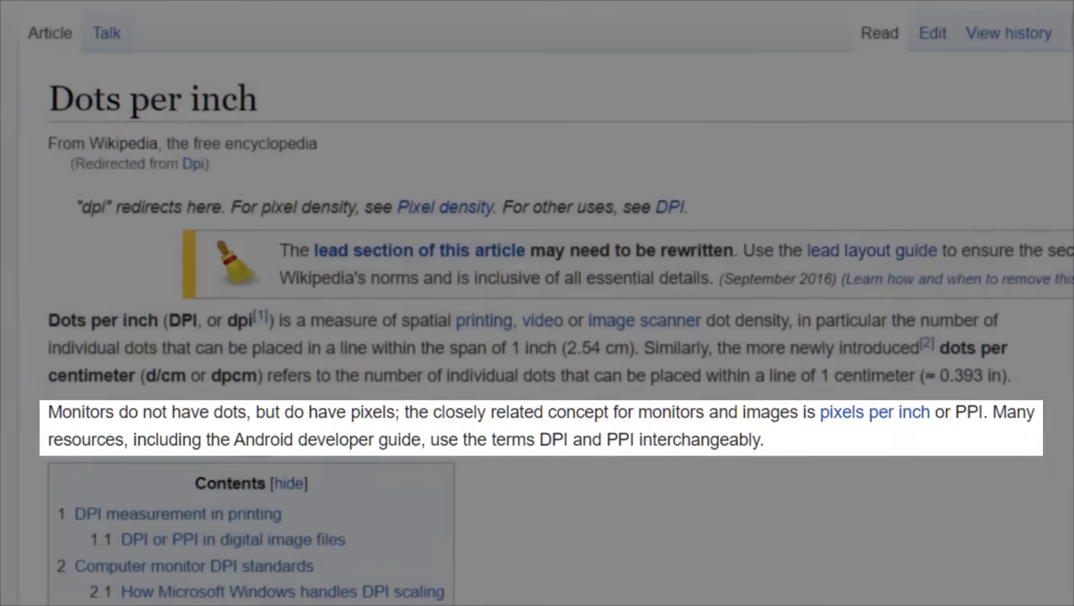
# - Scroll the Dots per inch article down to the 'DPI measurement in printing' section
pyautogui.scroll(-7, 986, 478)
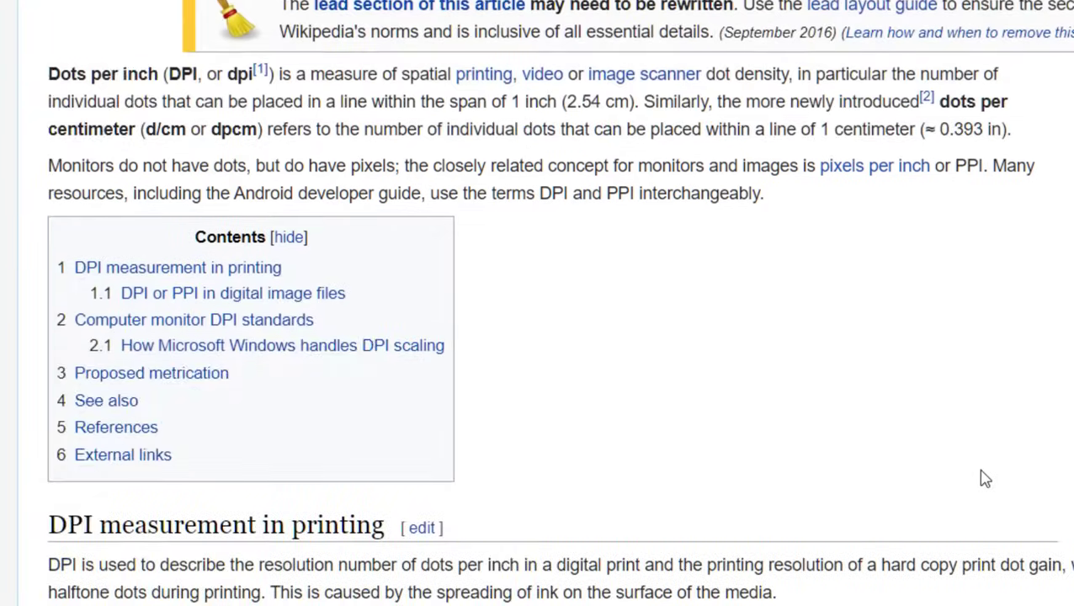
pyautogui.scroll(-2, 986, 479)
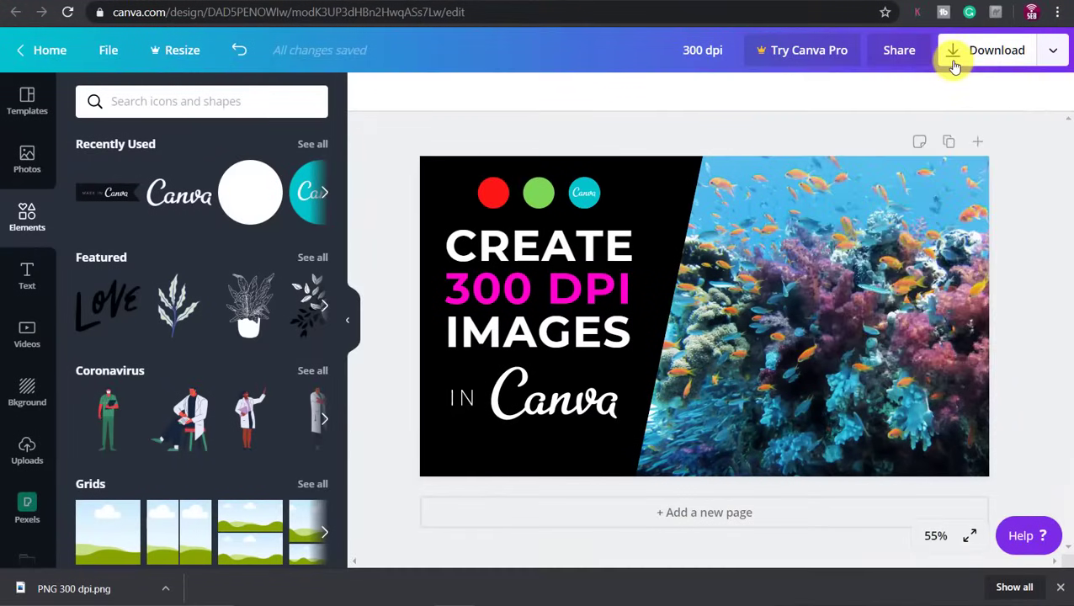
# - Download the design as a JPG saved as 'JPG 300 dpi', replacing the existing file
pyautogui.click(956, 67)
pyautogui.click(940, 165)
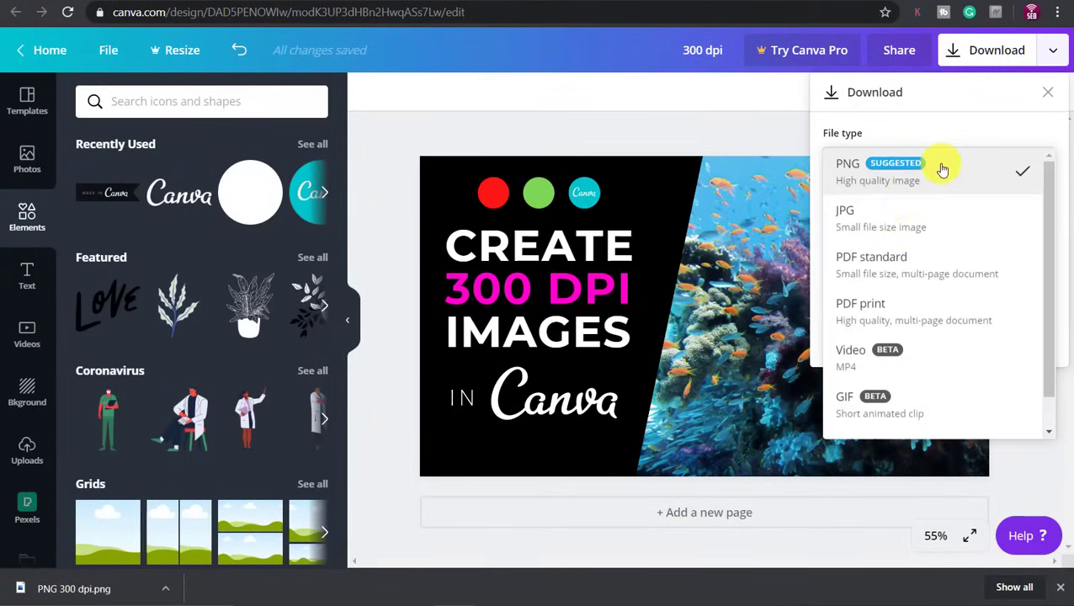
pyautogui.click(881, 220)
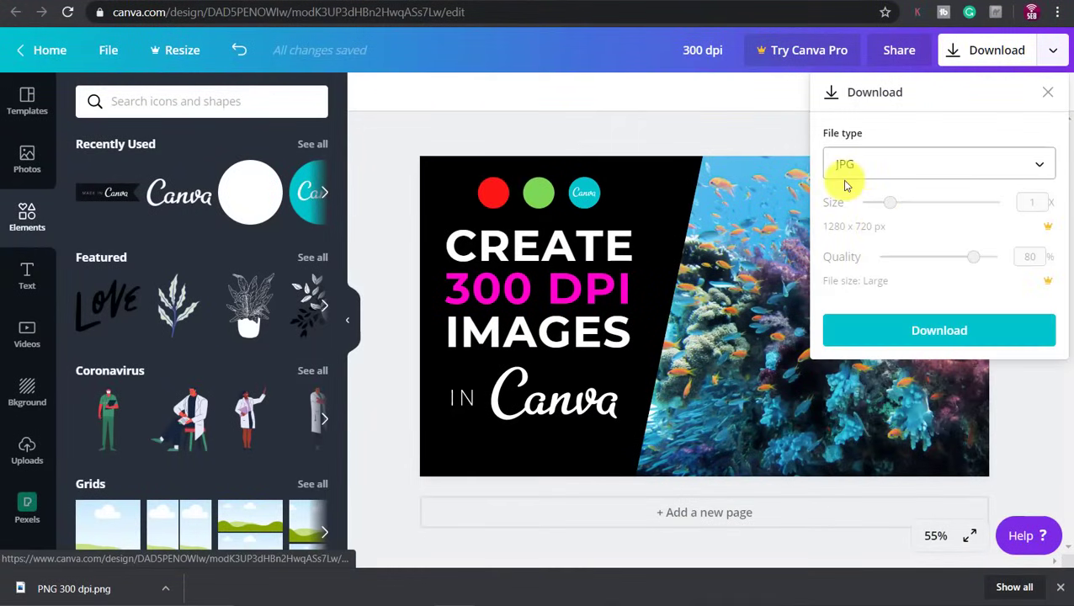
pyautogui.click(906, 343)
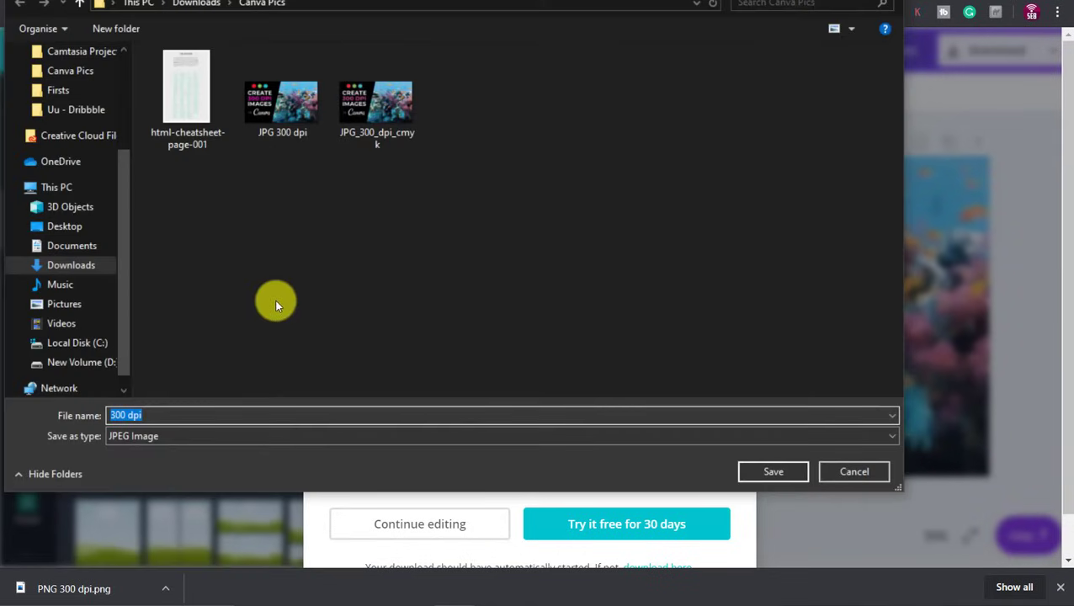
pyautogui.click(282, 102)
pyautogui.click(773, 472)
pyautogui.click(588, 283)
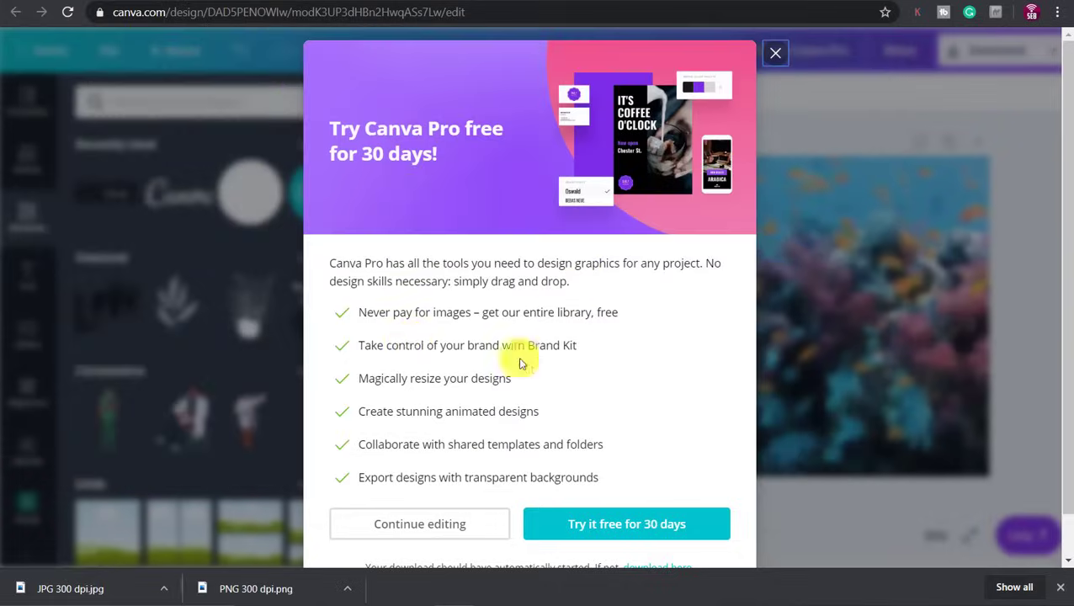
# - Find JPG 300 dpi in Canva Pics, confirm 96 dpi at 1280 x 720, and list its open-with apps
pyautogui.rightClick(74, 593)
pyautogui.click(116, 551)
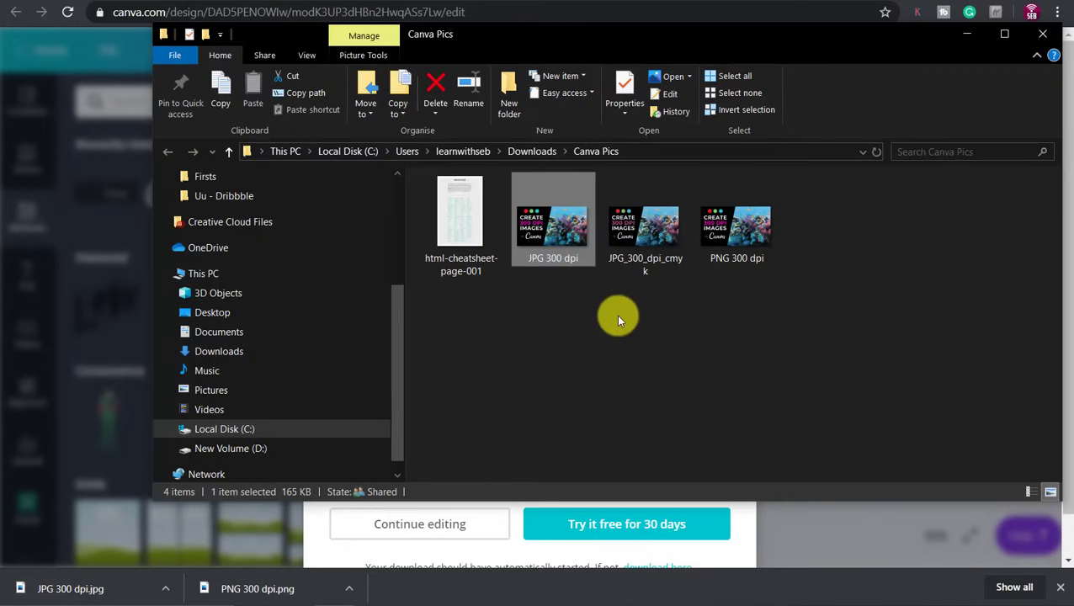
pyautogui.rightClick(553, 239)
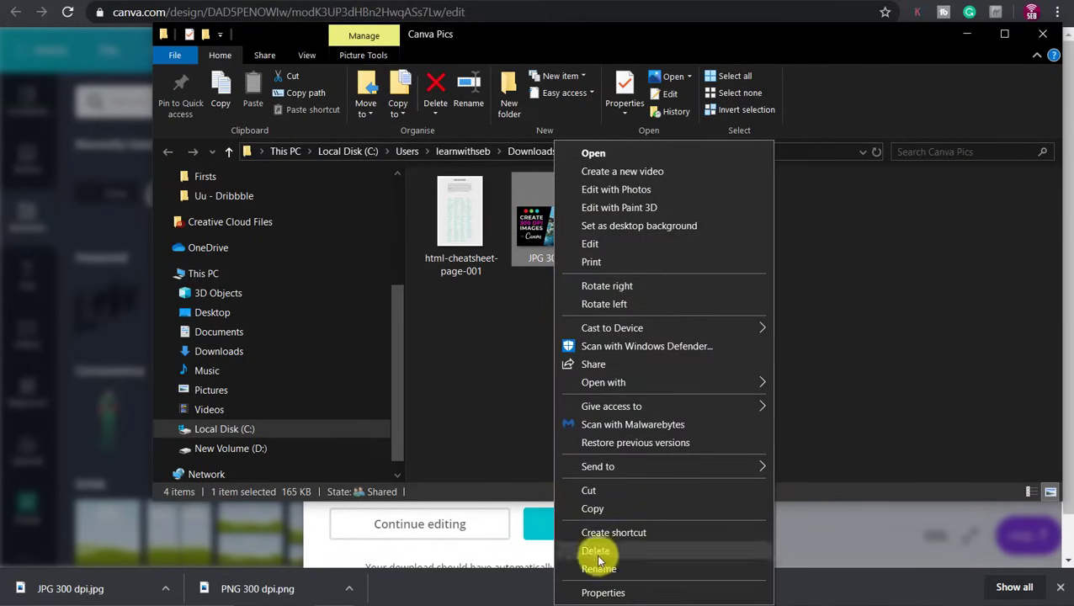
pyautogui.click(608, 593)
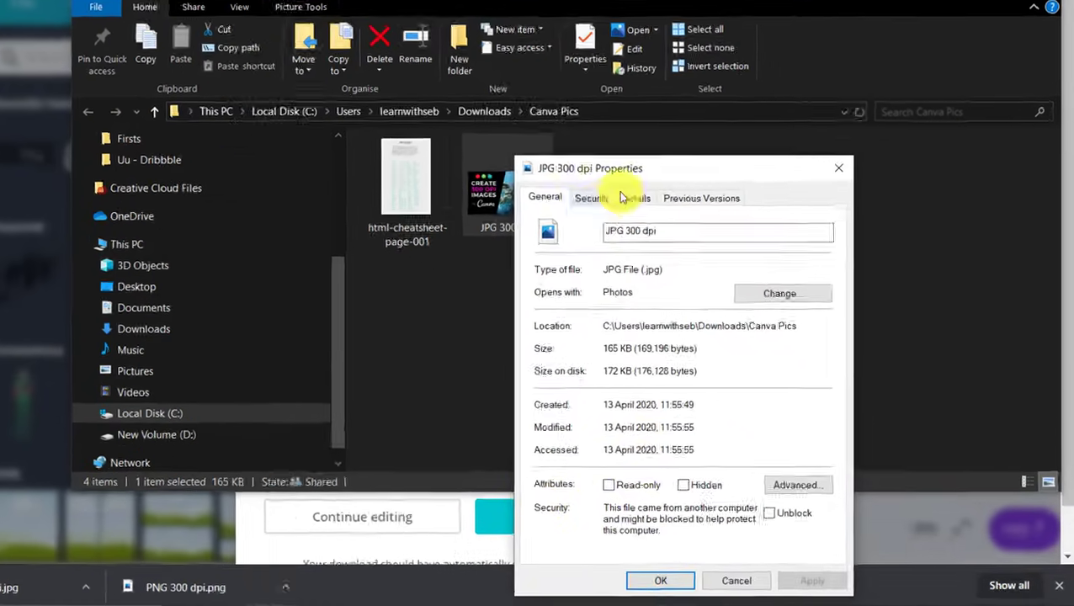
pyautogui.click(671, 231)
pyautogui.scroll(-1, 744, 450)
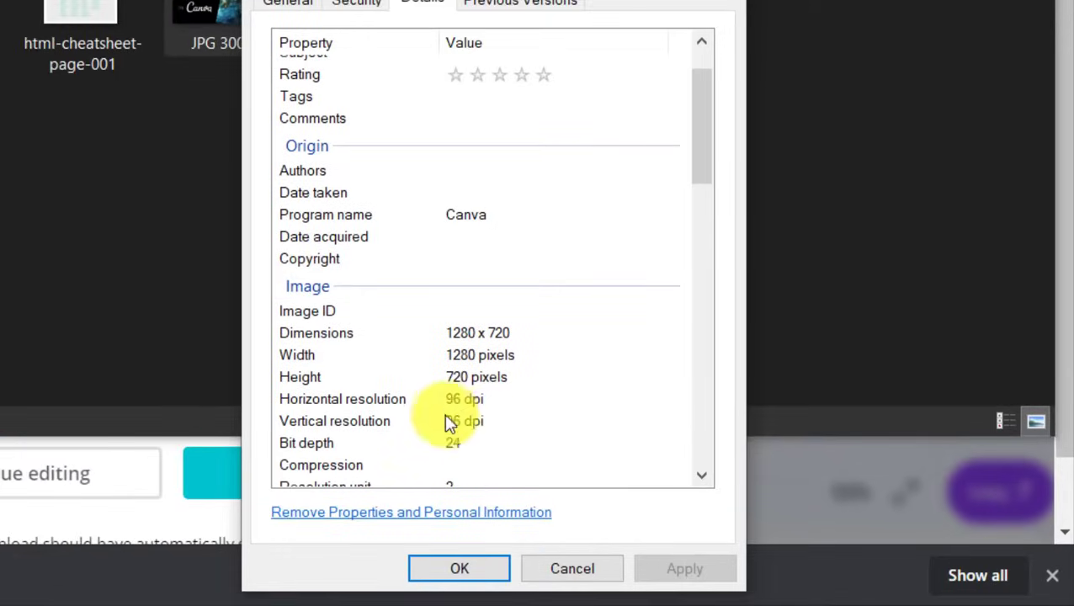
pyautogui.scroll(-1, 502, 410)
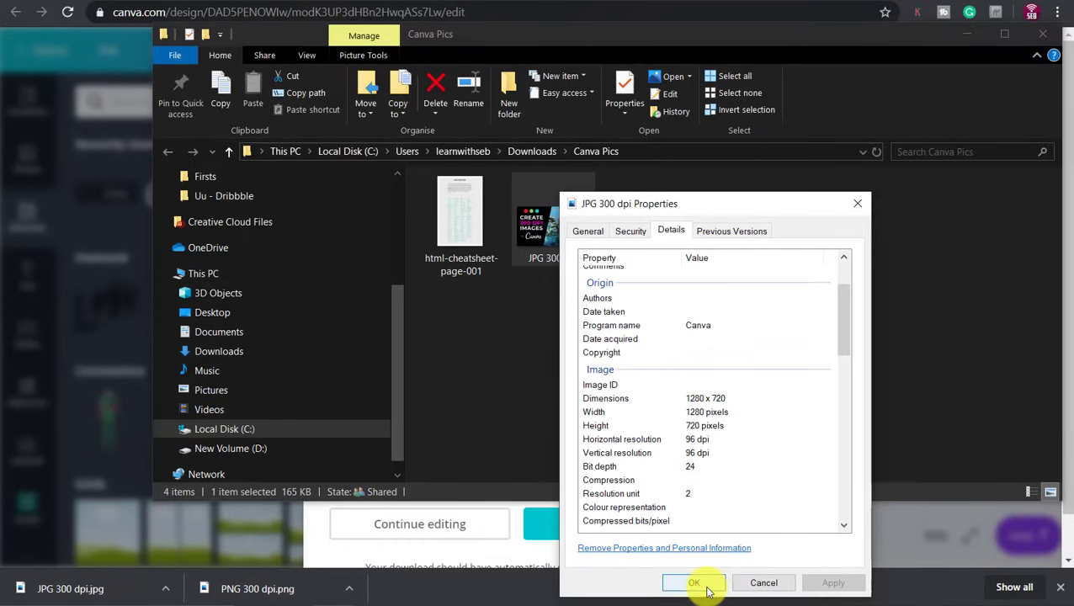
pyautogui.click(694, 583)
pyautogui.rightClick(553, 238)
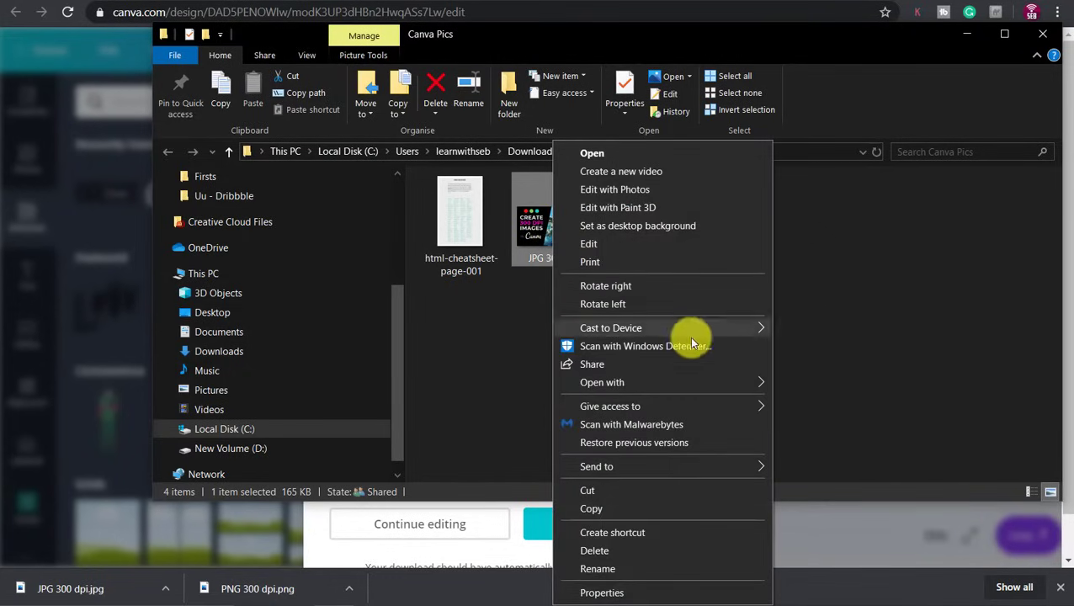
# - Open JPG 300 dpi in Paint and confirm 96 DPI at 1280 × 720 in Image Properties
pyautogui.moveTo(712, 384)
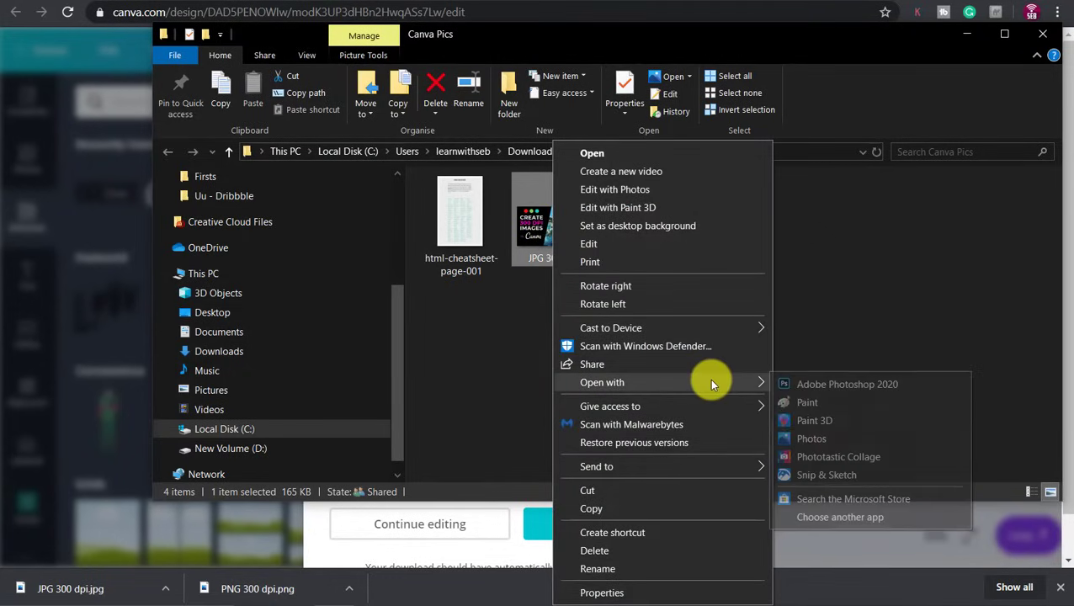
pyautogui.click(807, 403)
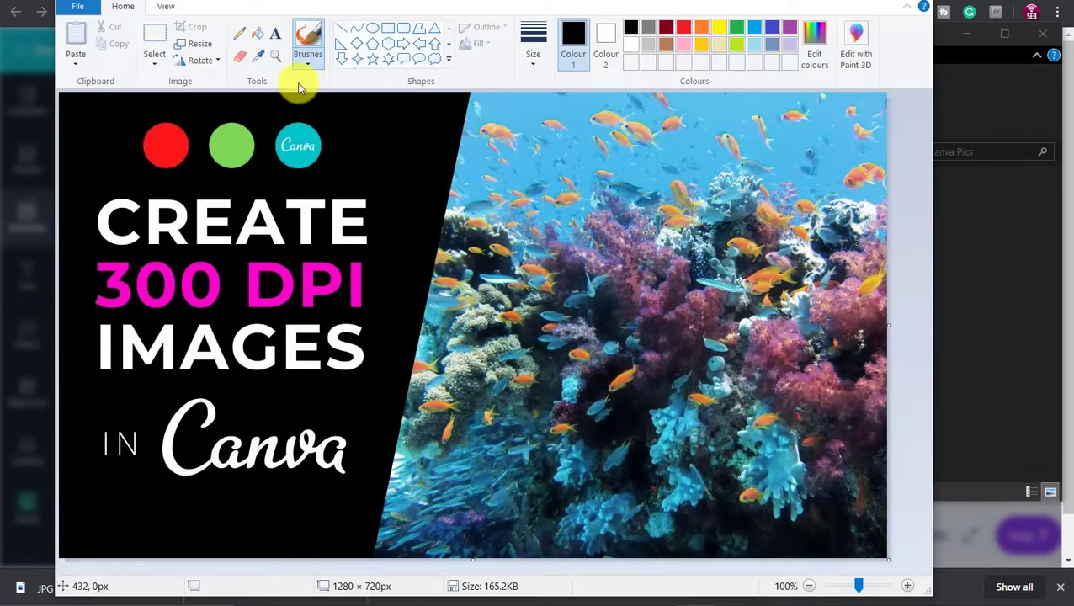
pyautogui.click(76, 8)
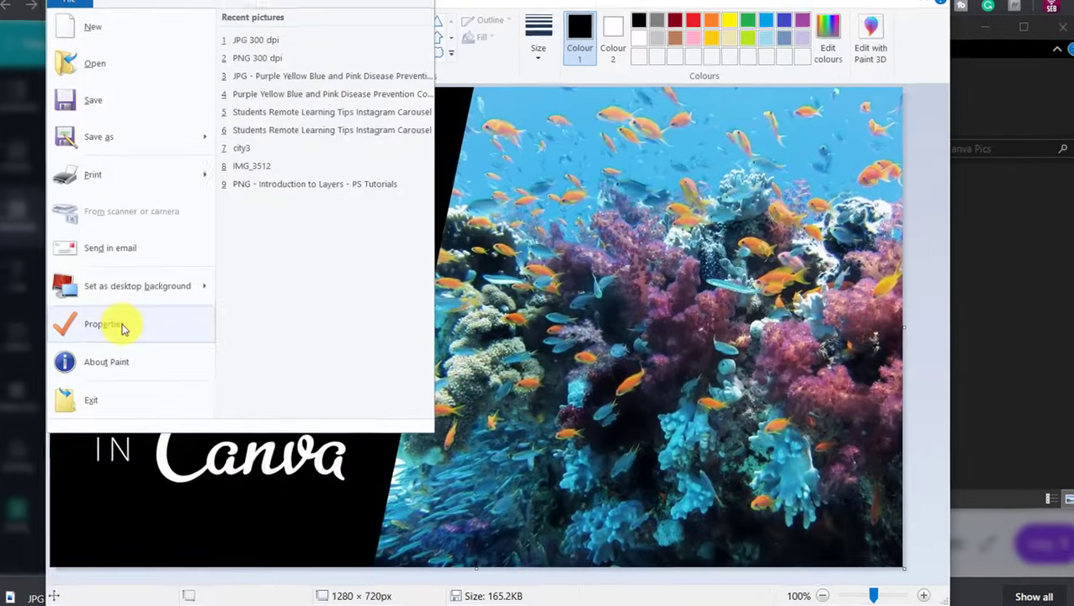
pyautogui.click(122, 329)
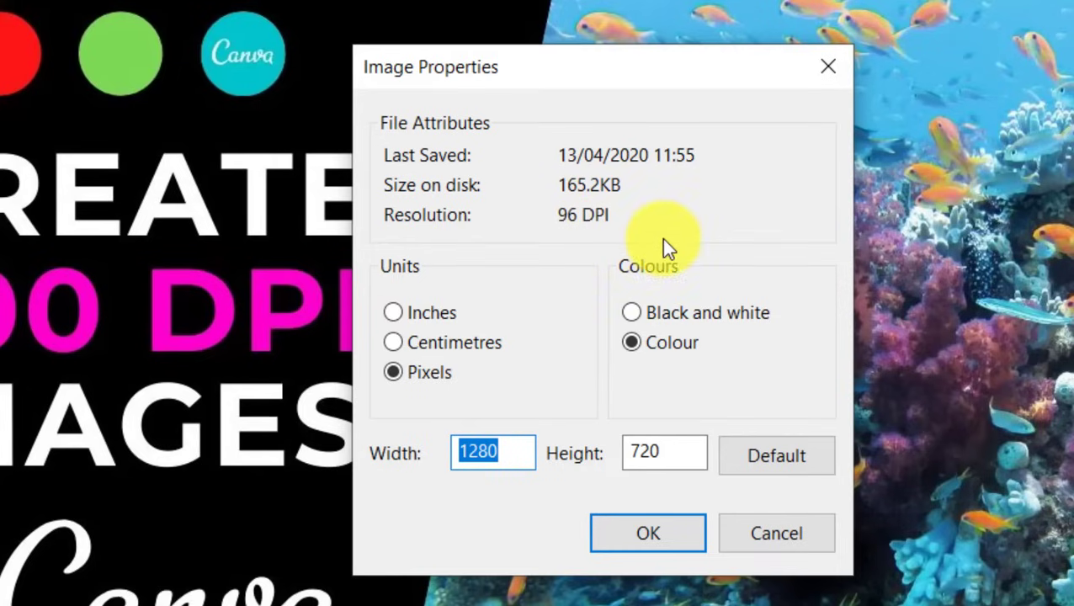
pyautogui.click(633, 543)
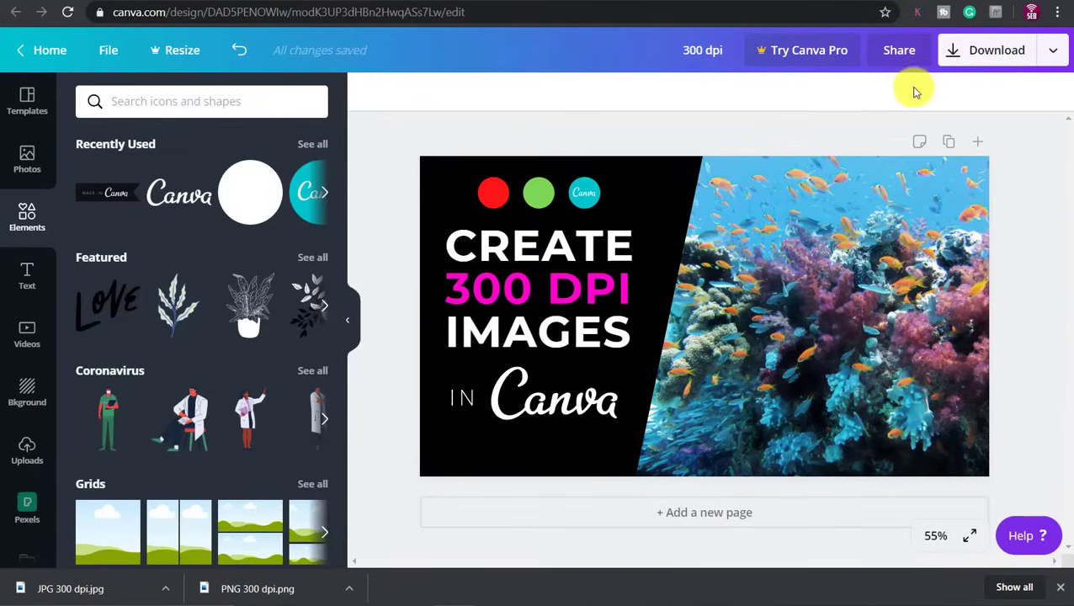
# - Download the design as a PDF print file named 'PDF PRINT'
pyautogui.click(968, 58)
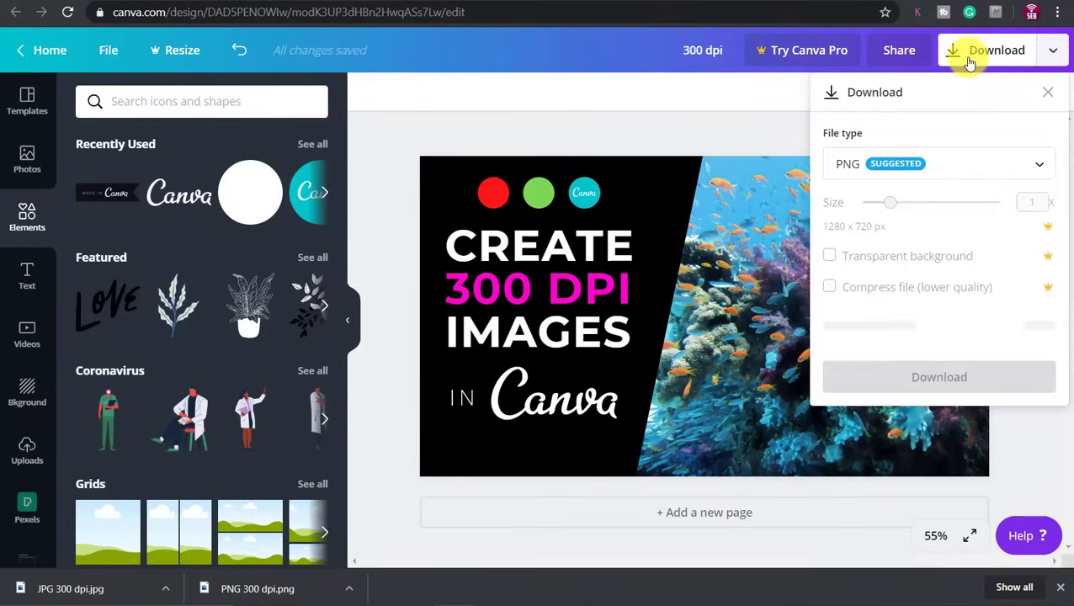
pyautogui.click(948, 165)
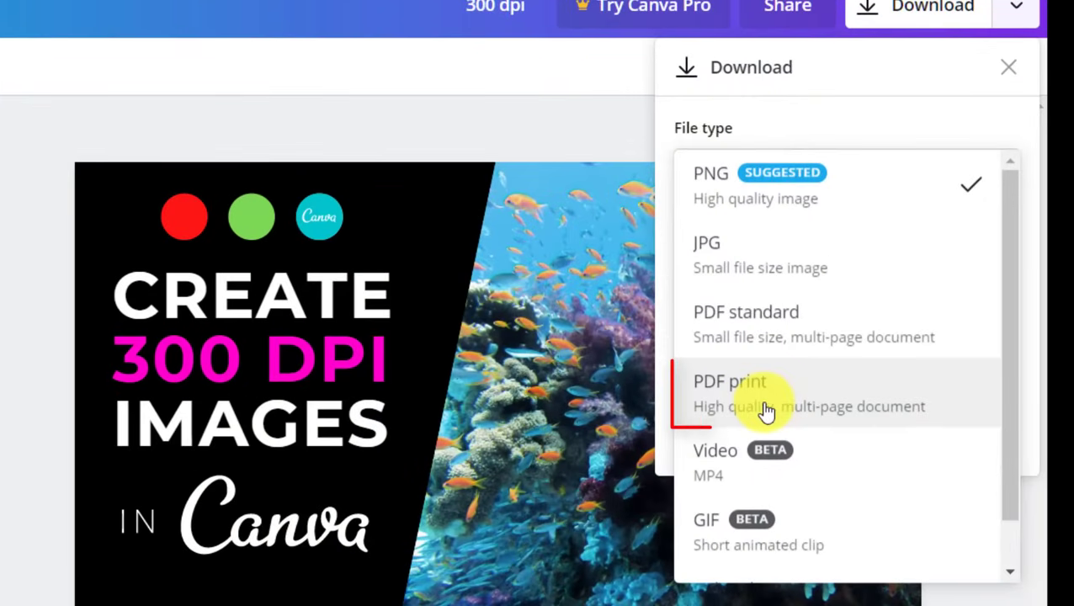
pyautogui.click(957, 407)
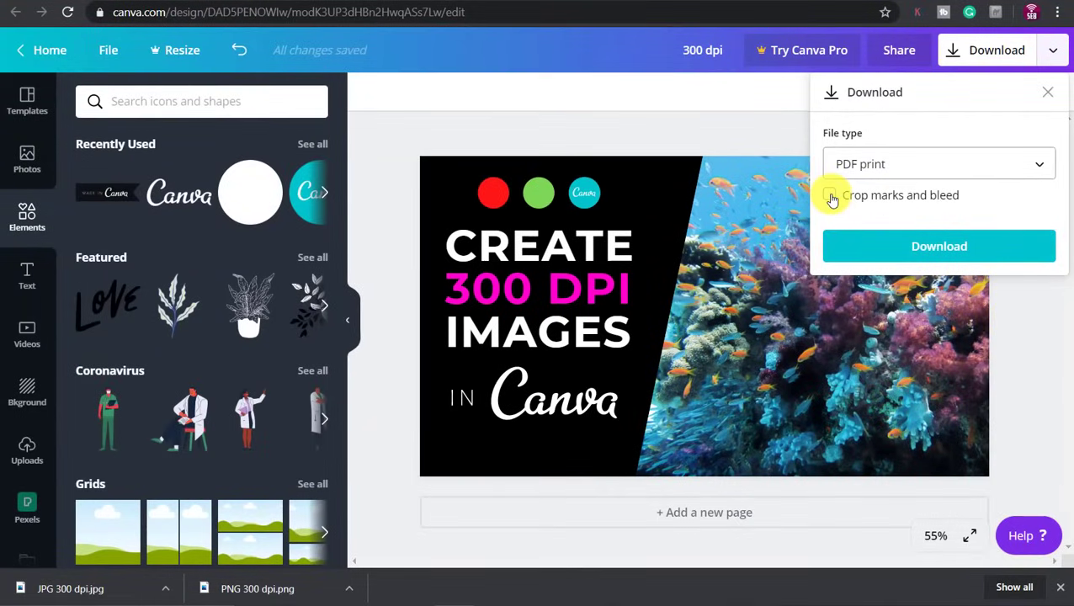
pyautogui.click(895, 248)
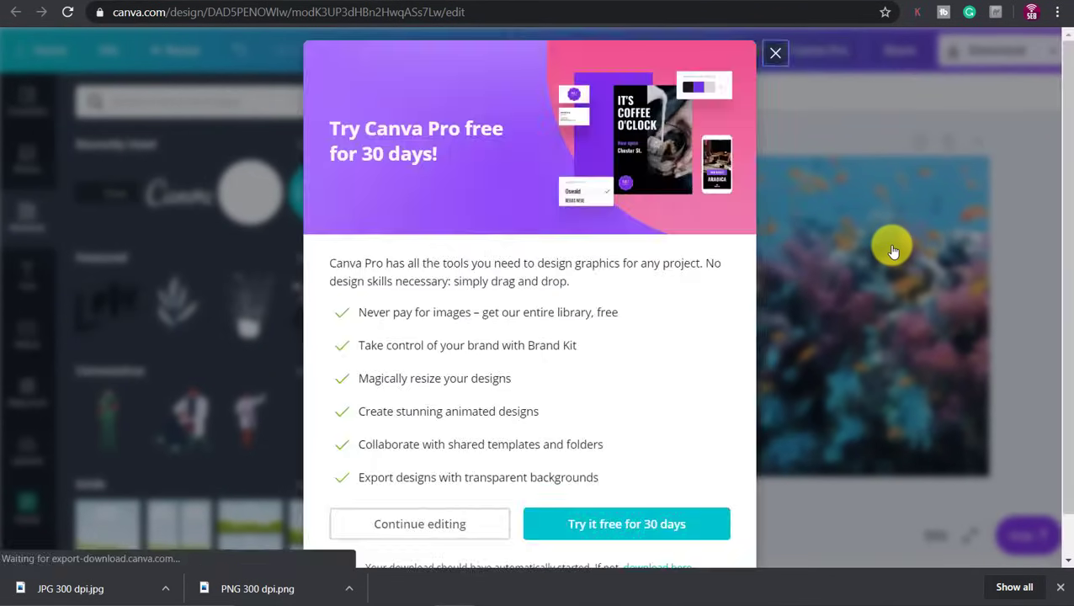
pyautogui.write('PDF PRINT')
pyautogui.click(772, 537)
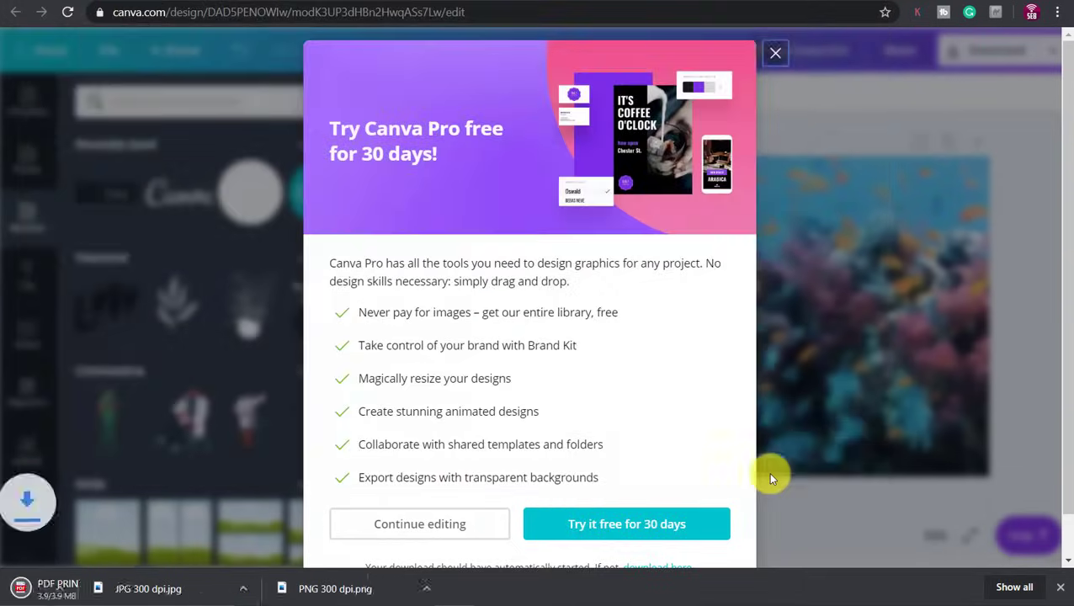
pyautogui.click(775, 53)
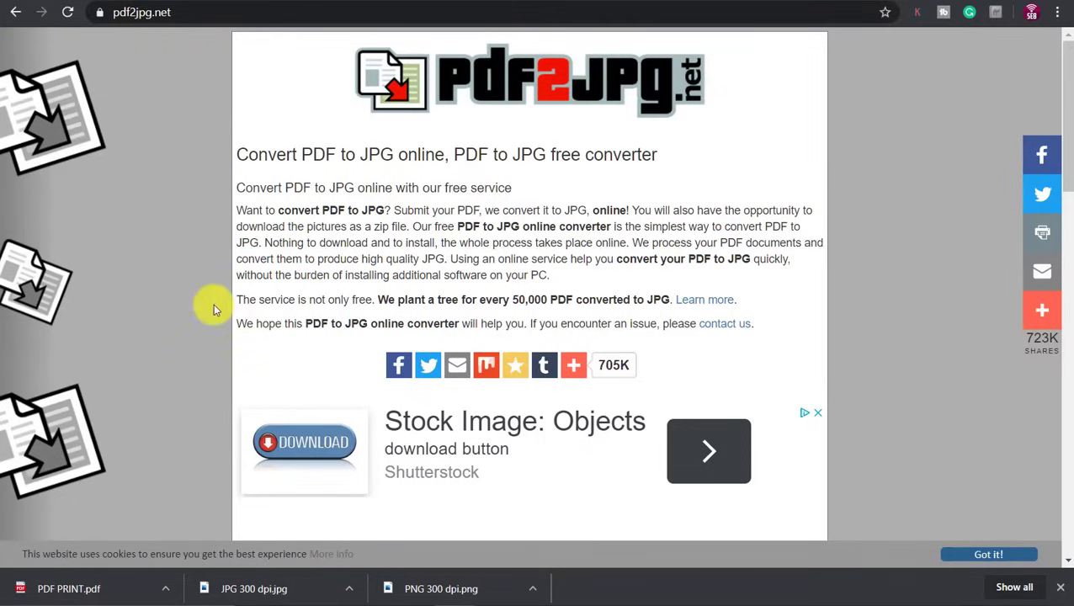
# - Choose PDF PRINT.pdf as the file to convert on pdf2jpg.net
pyautogui.scroll(-4, 185, 335)
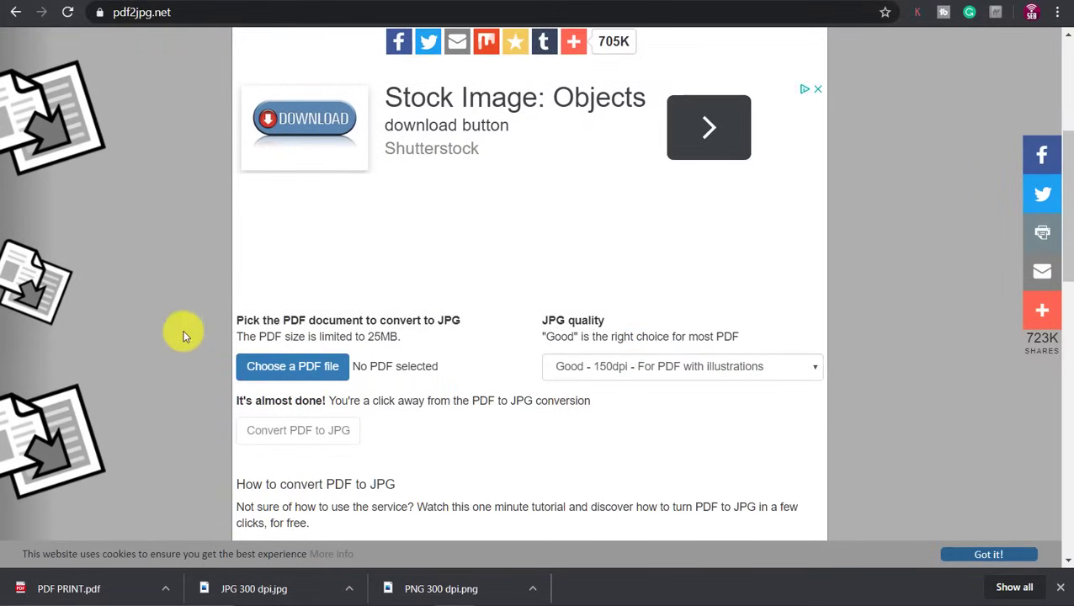
pyautogui.scroll(-1, 182, 330)
pyautogui.click(267, 293)
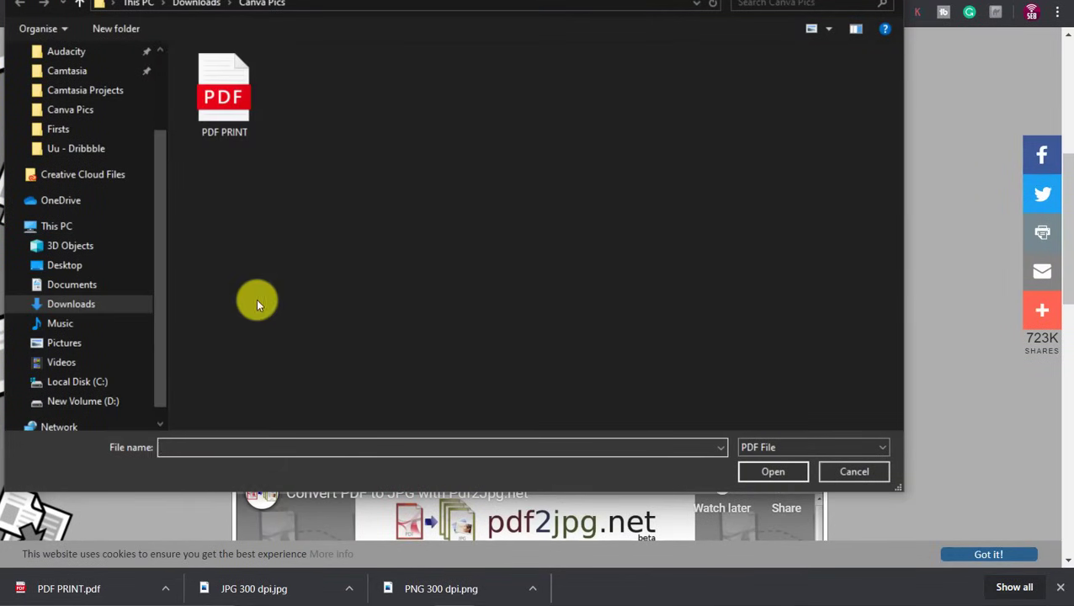
pyautogui.click(224, 91)
pyautogui.click(773, 471)
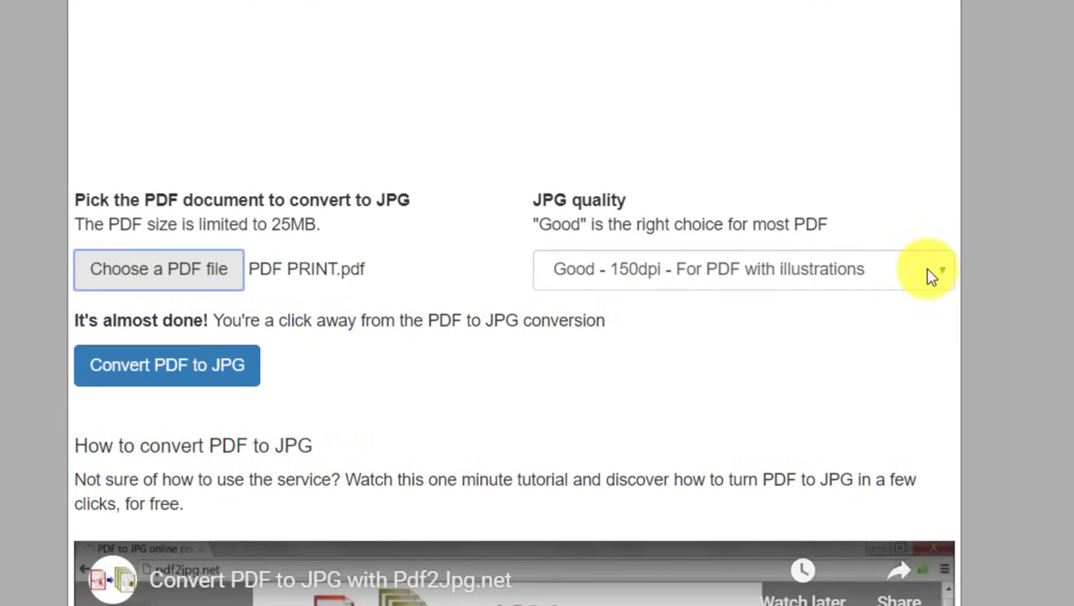
# - Set JPG quality to Excellent - 300dpi and convert the PDF to JPG
pyautogui.click(803, 291)
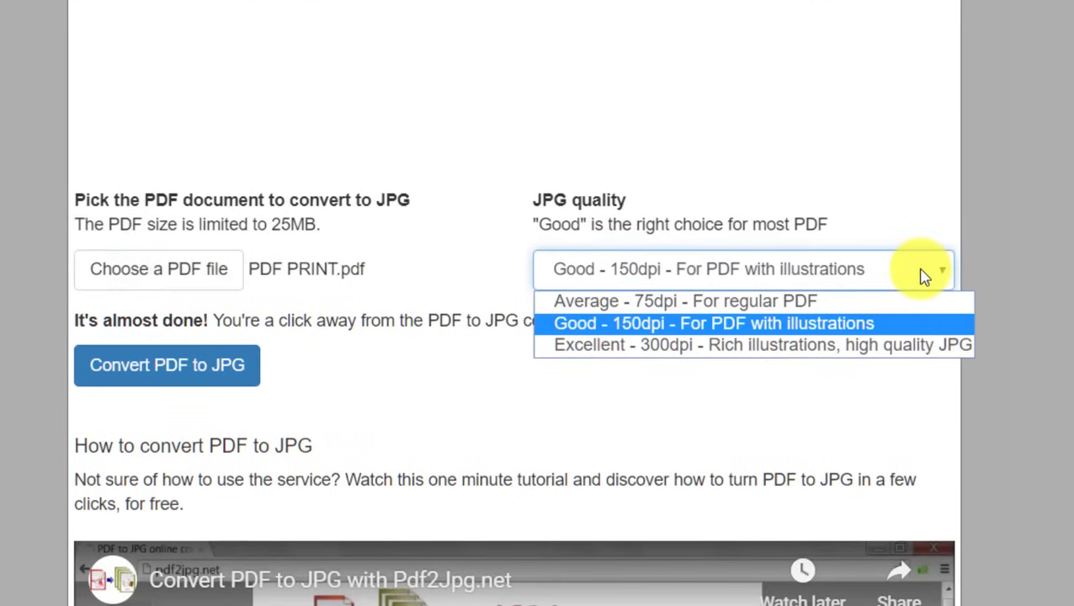
pyautogui.click(842, 349)
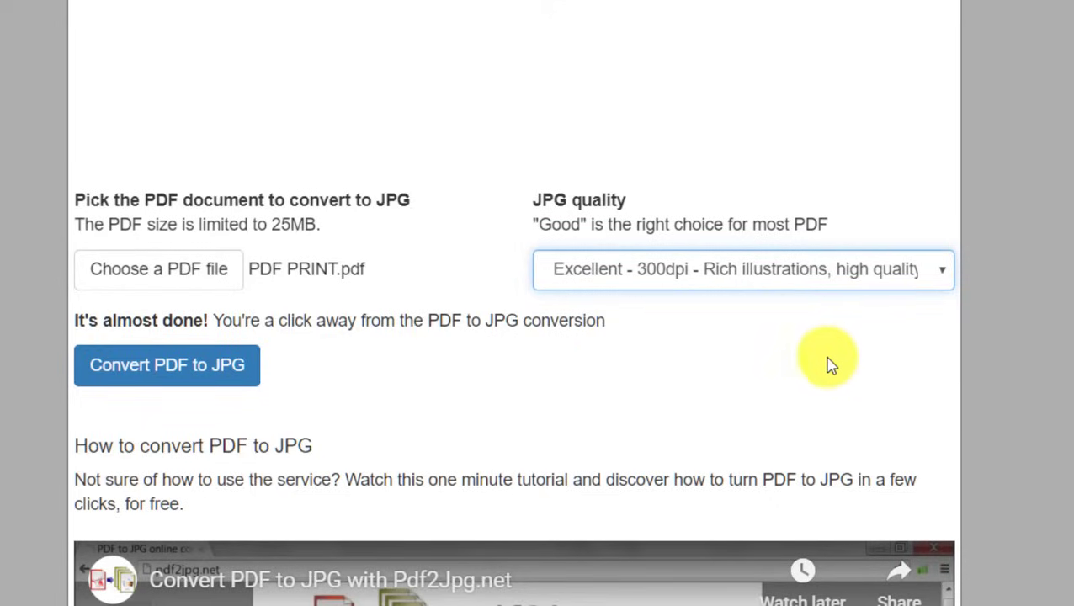
pyautogui.click(181, 384)
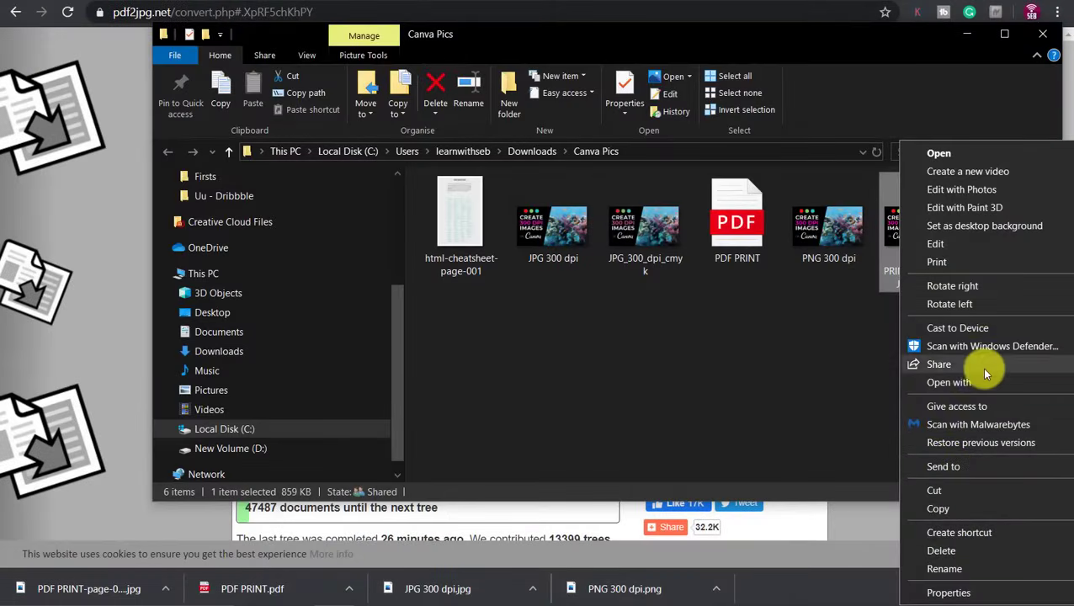
# - Open the converted JPG in Paint, confirm 300 DPI at 4000 × 2250 px, and view the whole image
pyautogui.moveTo(979, 378)
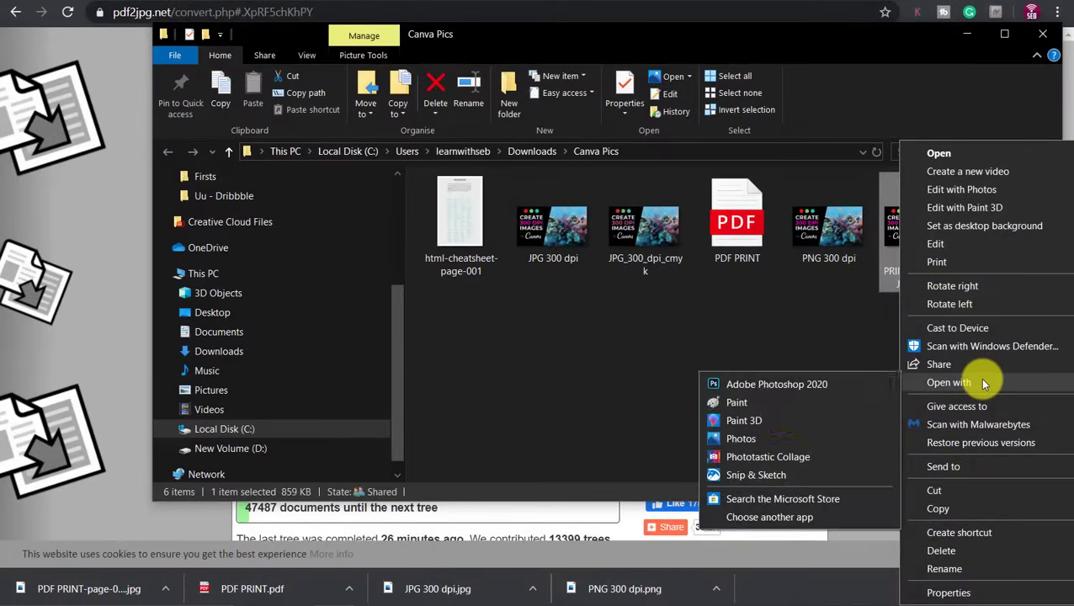
pyautogui.click(750, 404)
pyautogui.click(83, 8)
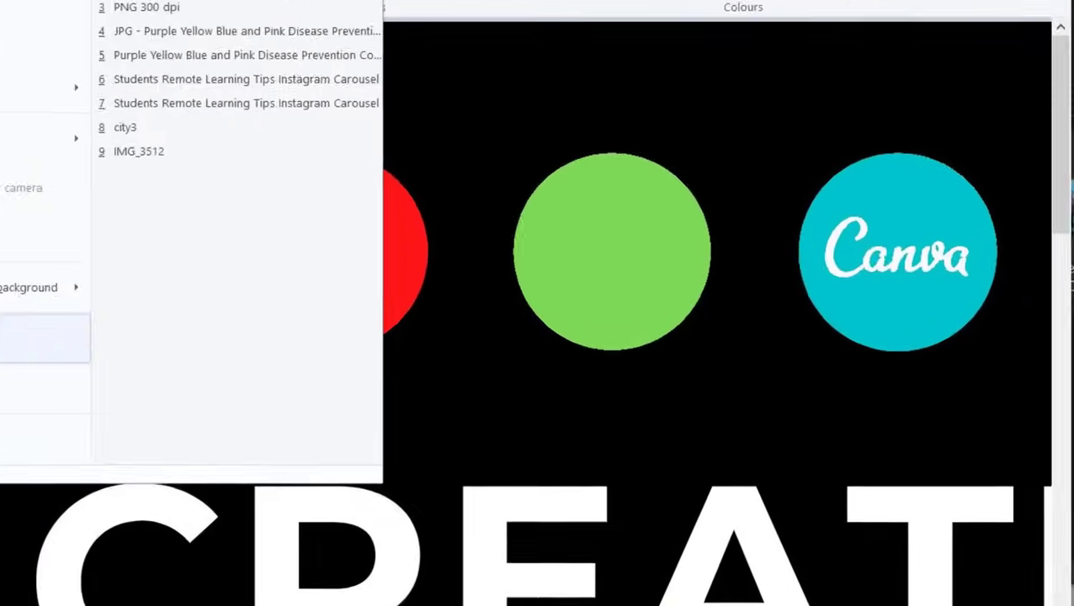
pyautogui.click(108, 317)
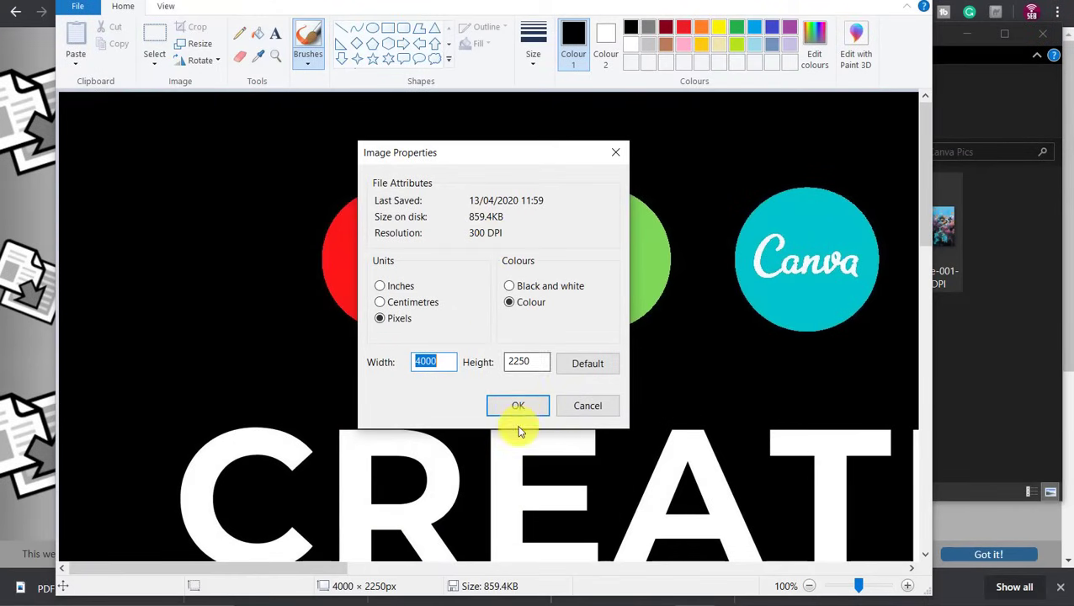
pyautogui.click(519, 408)
pyautogui.keyDown('ctrl'); pyautogui.scroll(-2, 501, 336); pyautogui.keyUp('ctrl')
pyautogui.keyDown('ctrl'); pyautogui.scroll(1, 501, 336); pyautogui.keyUp('ctrl')
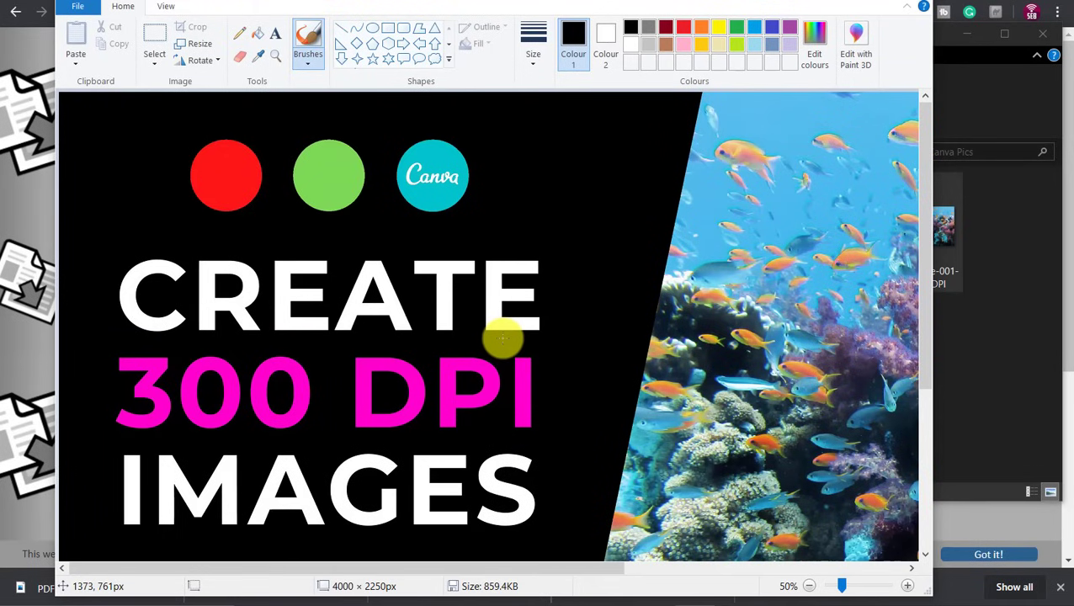
pyautogui.keyDown('ctrl'); pyautogui.scroll(-1, 502, 338); pyautogui.keyUp('ctrl')
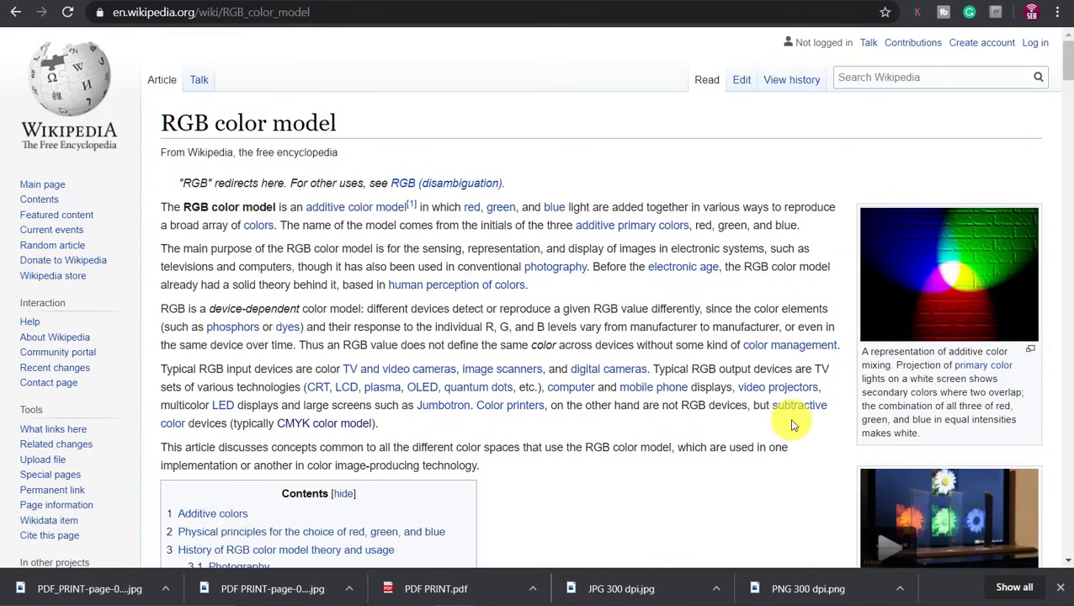
# - Read the RGB and CMYK color model articles, then open the CMYK comparison image full-screen
pyautogui.scroll(-6, 792, 425)
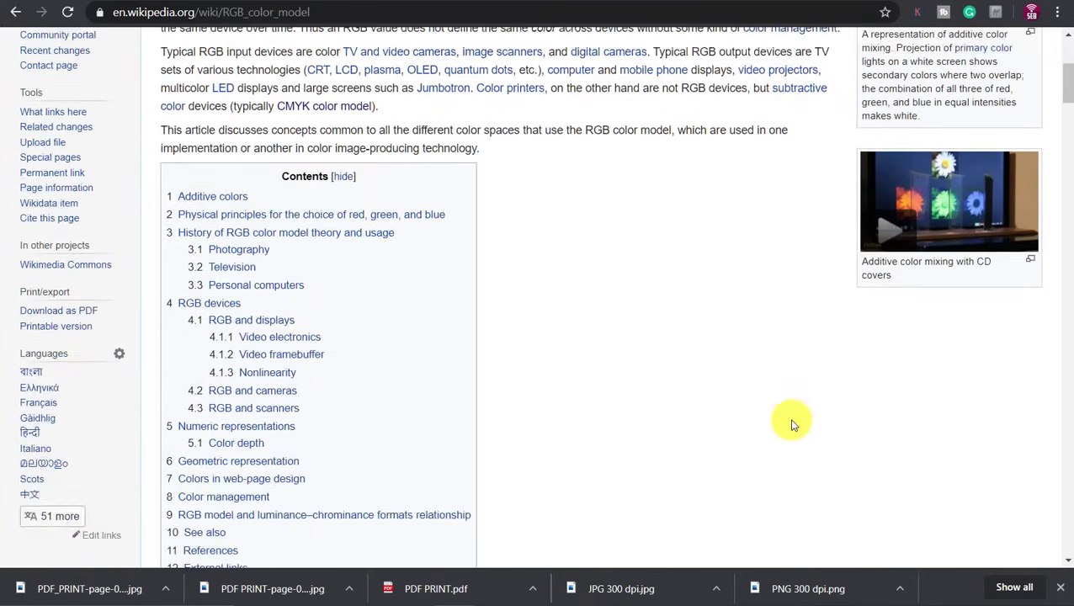
pyautogui.scroll(-3, 792, 425)
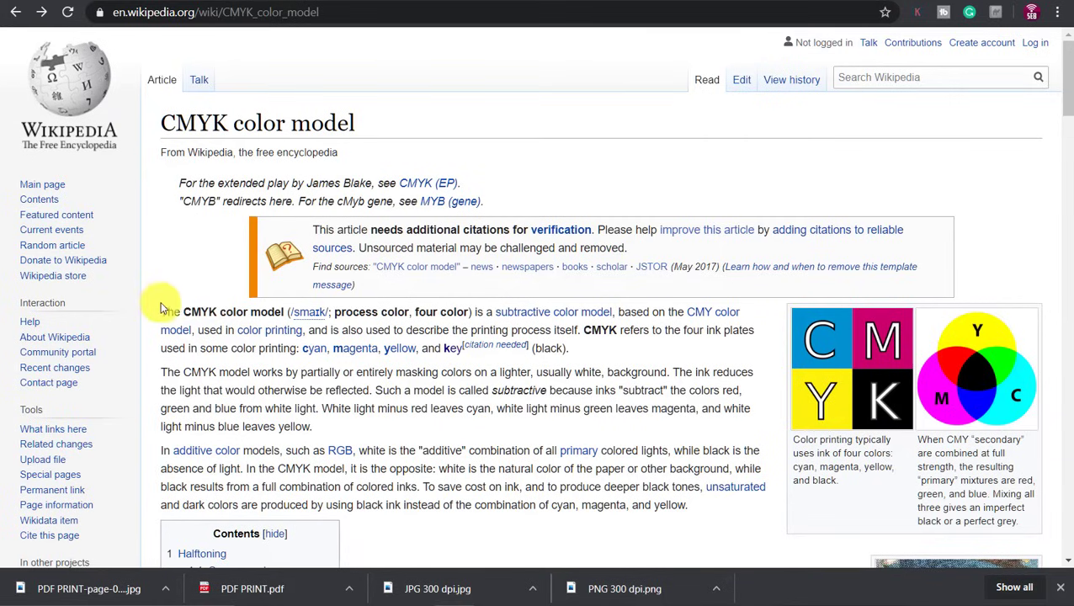
pyautogui.moveTo(157, 308); pyautogui.dragTo(621, 355)
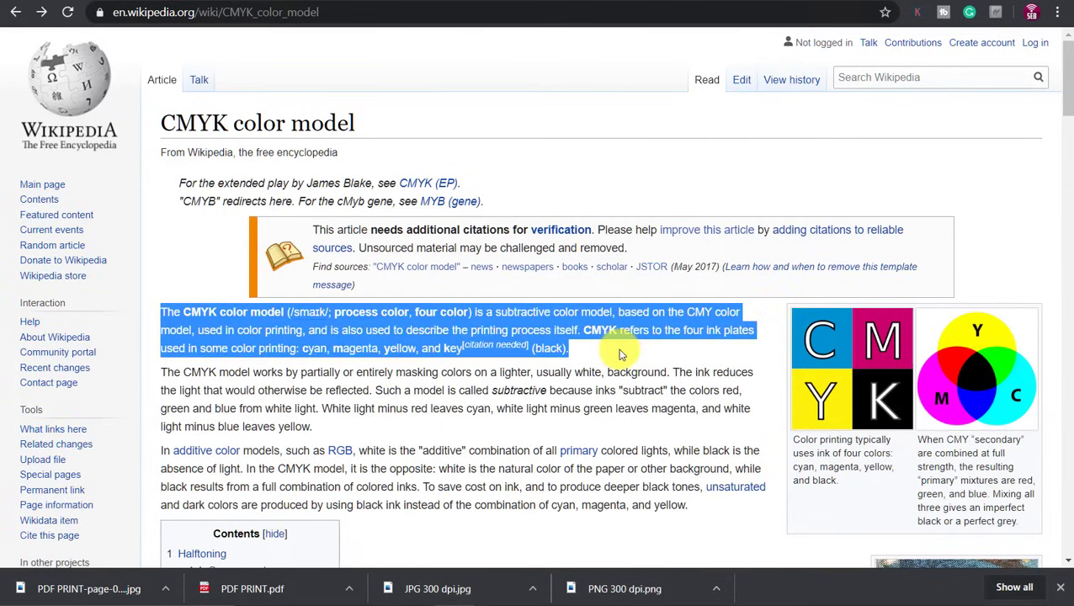
pyautogui.click(621, 354)
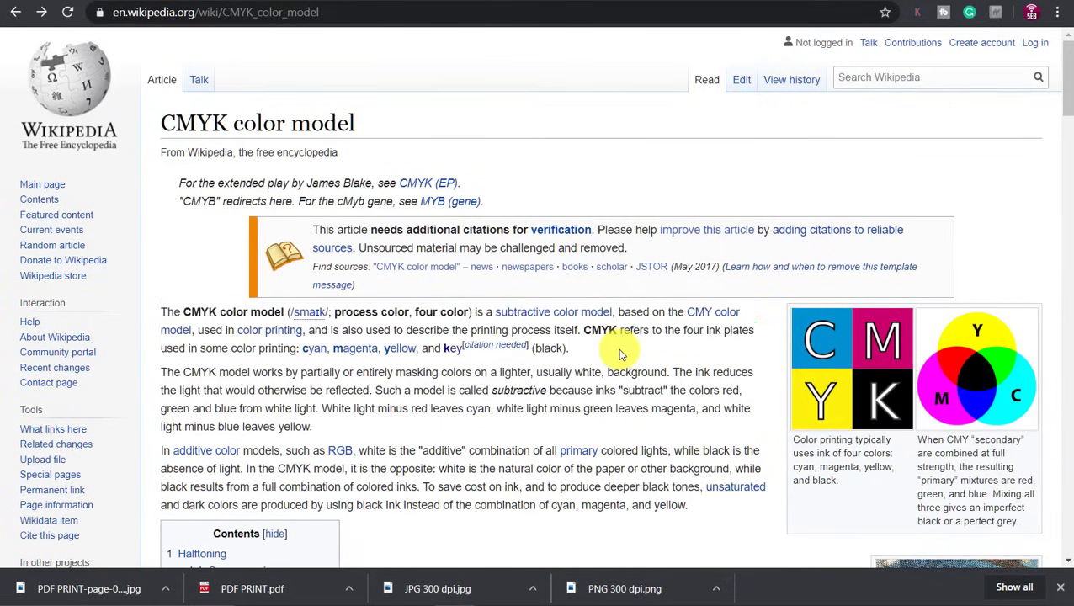
pyautogui.click(838, 360)
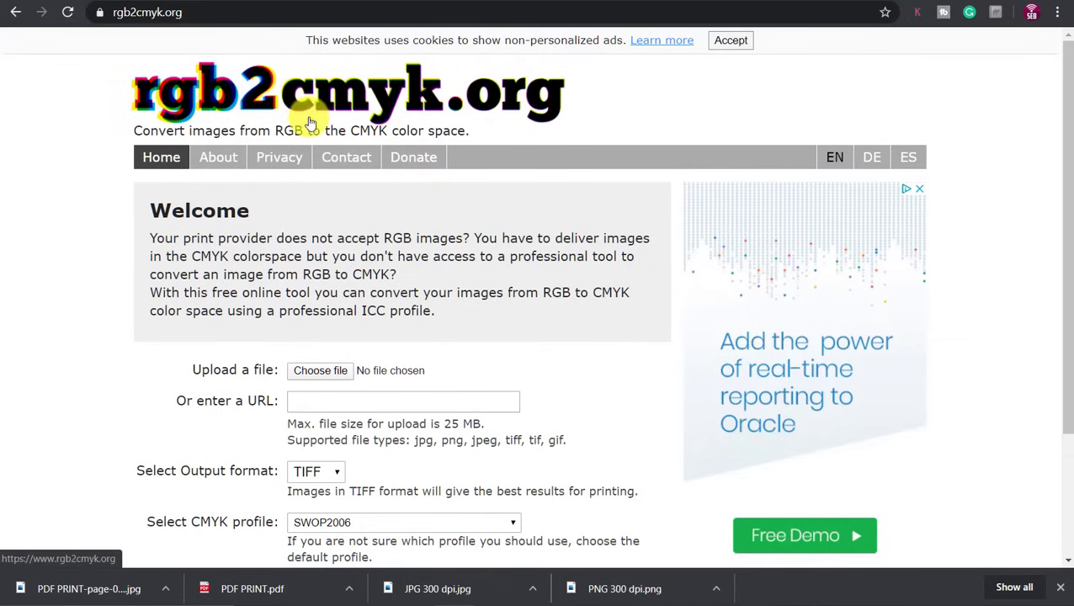
# - Upload PDF PRINT-page-001-JPG-300DPI to rgb2cmyk.org and convert it to JPEG with SWOP2006
pyautogui.scroll(-1, 704, 205)
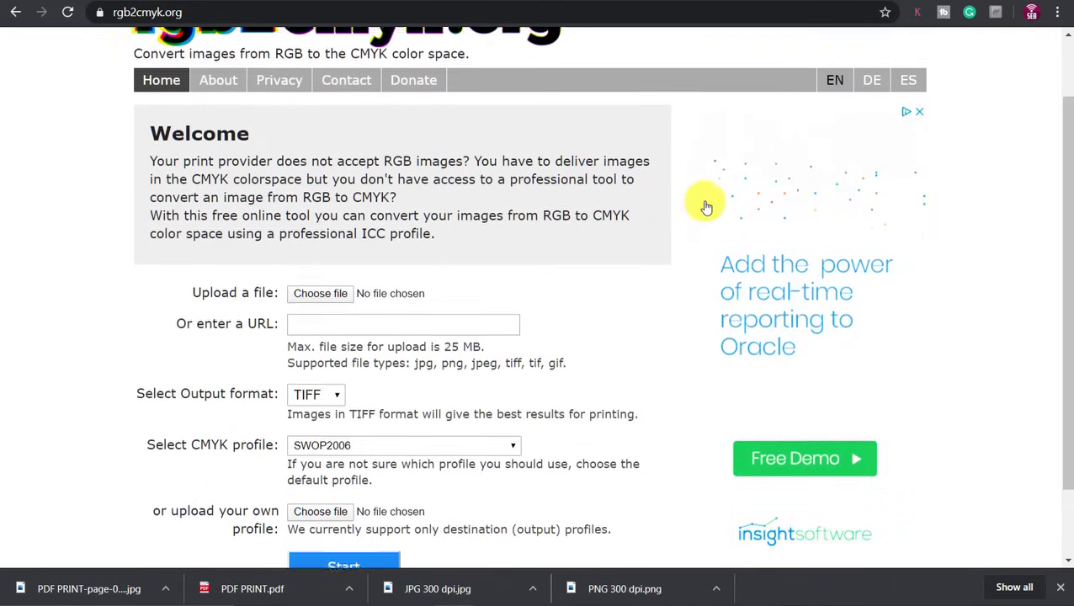
pyautogui.scroll(-1, 682, 202)
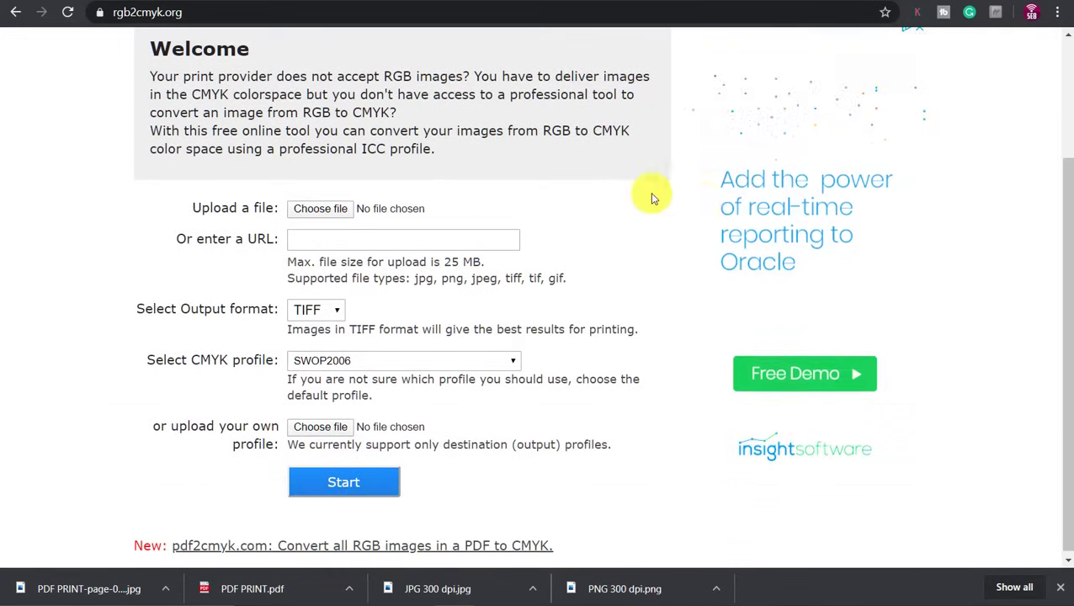
pyautogui.click(322, 212)
pyautogui.click(570, 109)
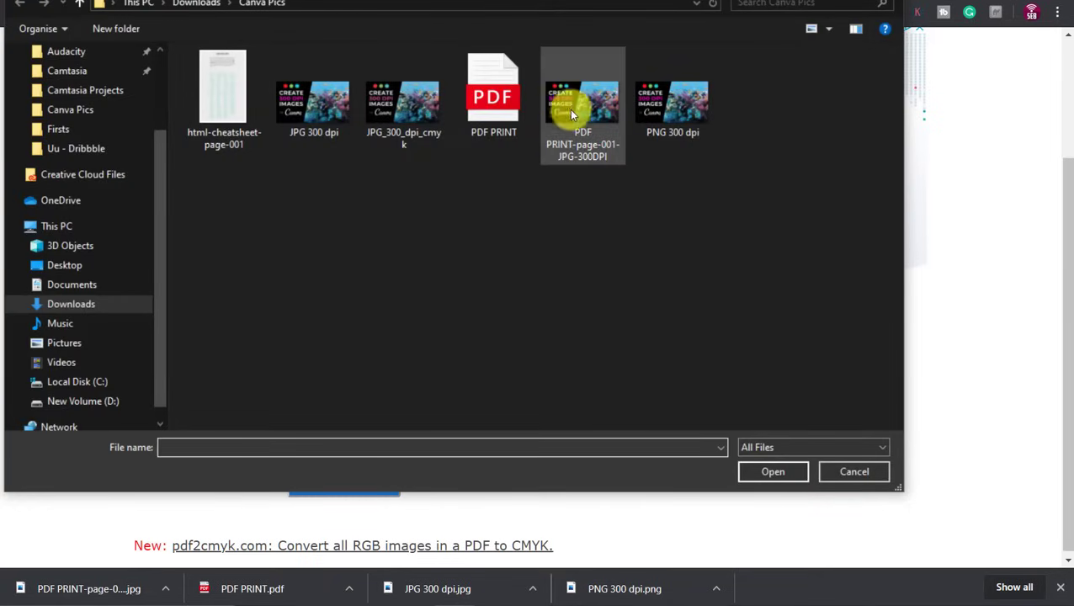
pyautogui.click(782, 473)
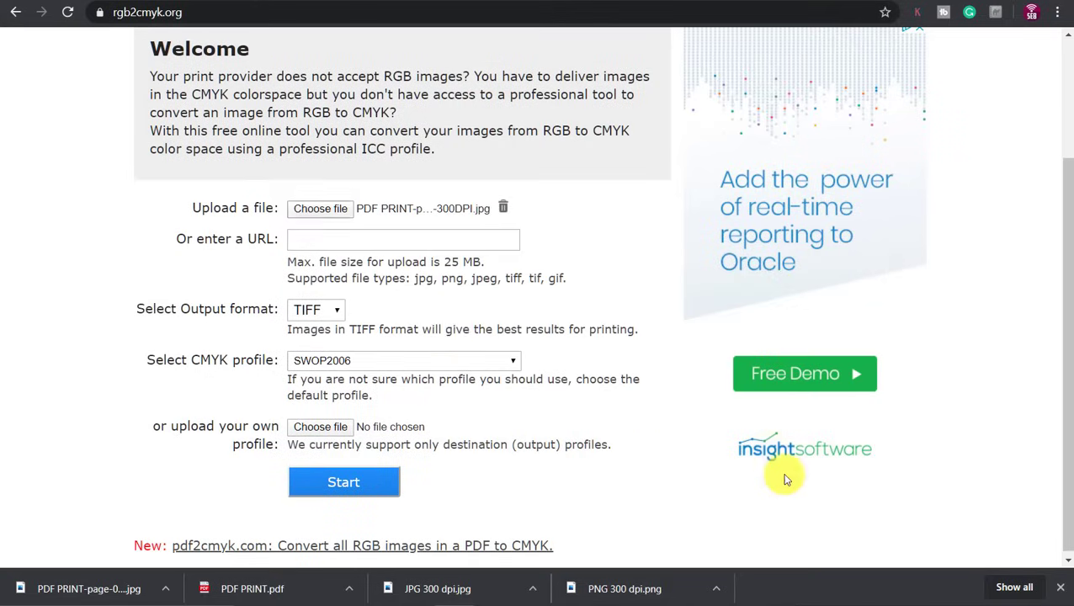
pyautogui.click(314, 347)
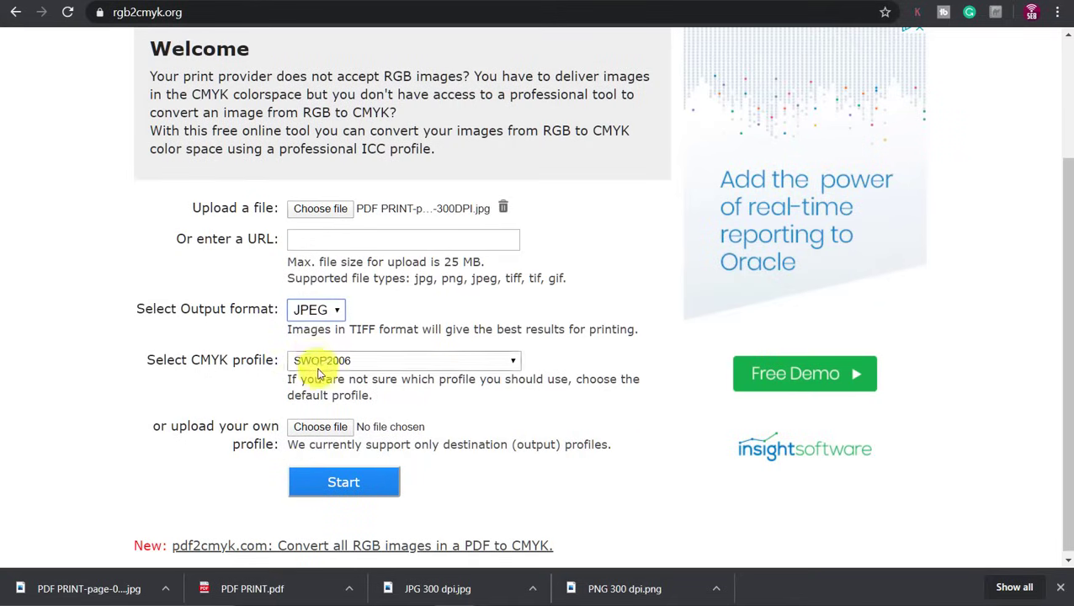
pyautogui.click(359, 477)
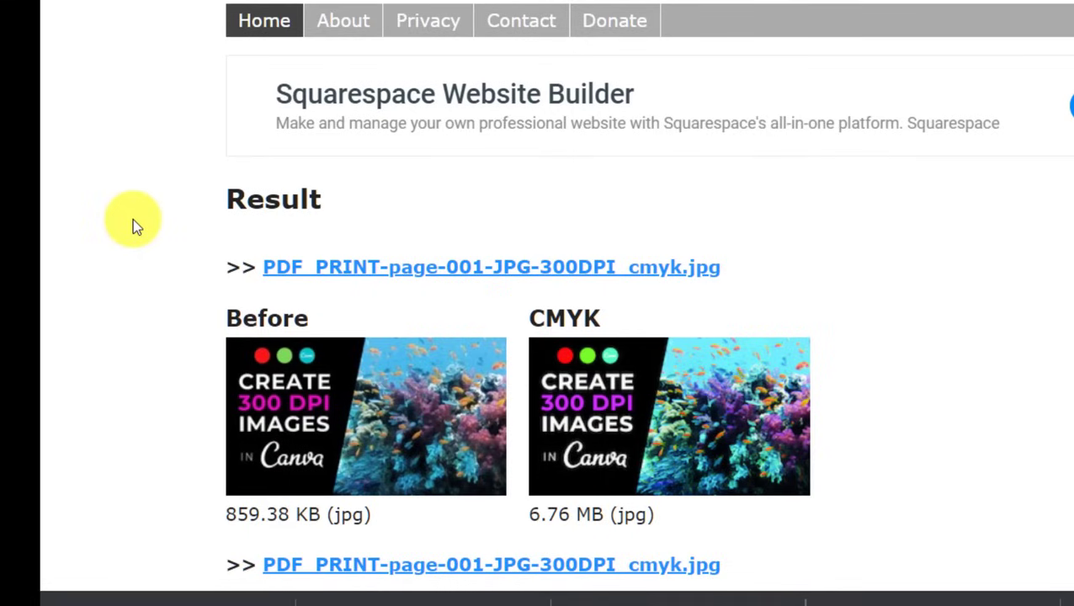
# - Scroll the result to the Before and CMYK previews and the 6.76 MB download link
pyautogui.scroll(-1, 133, 221)
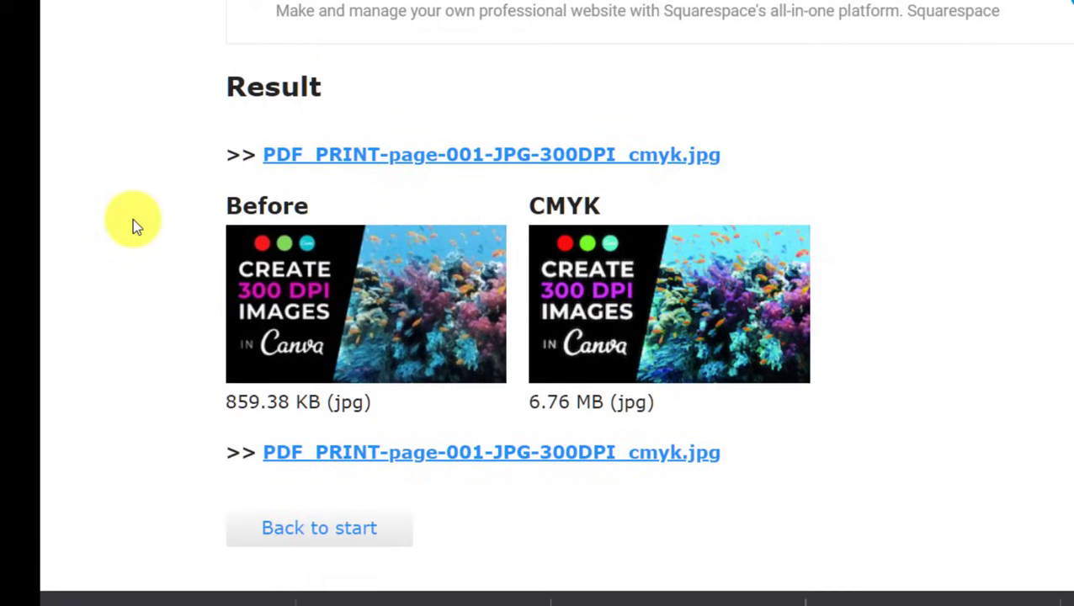